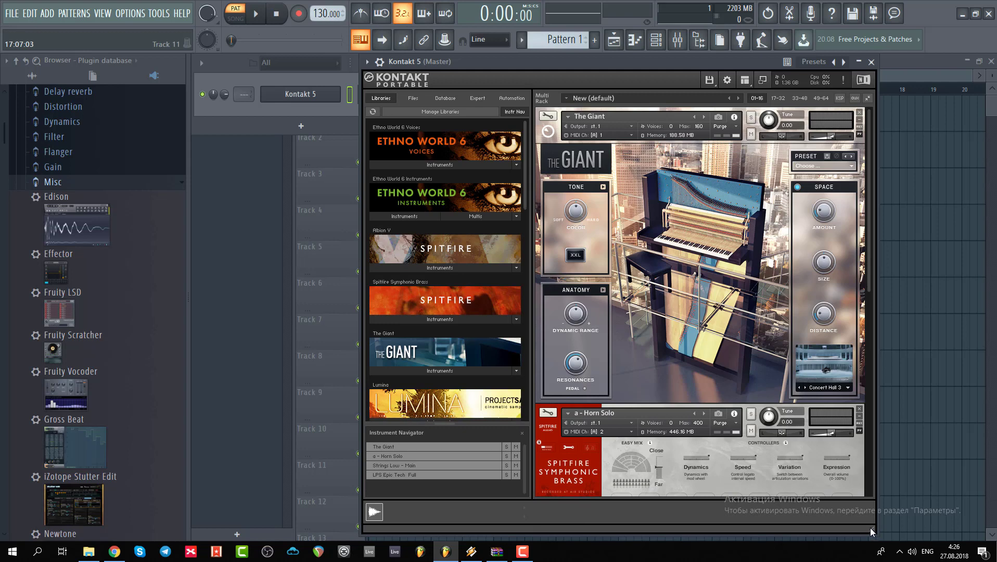
pyautogui.moveTo(871, 531); pyautogui.dragTo(870, 529)
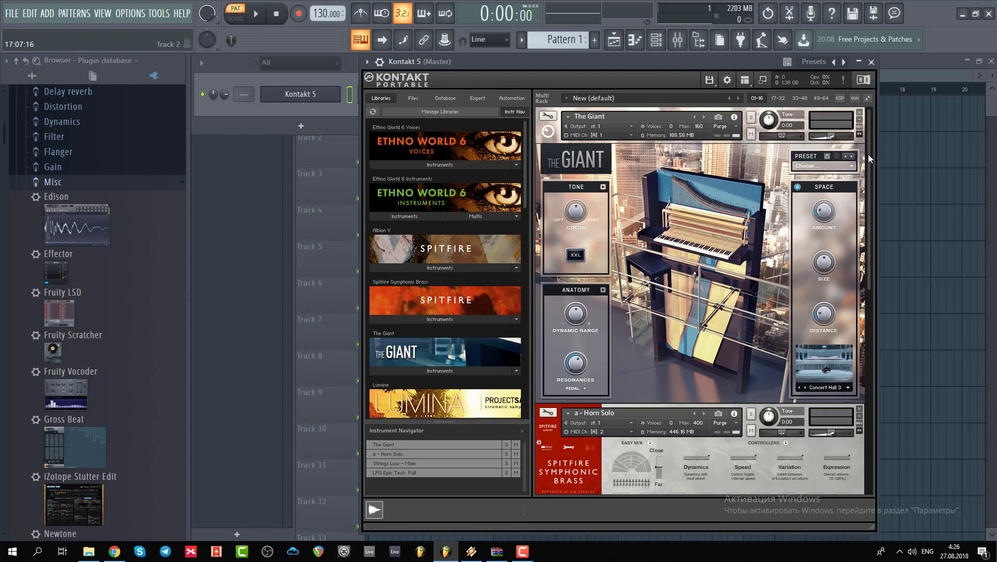
pyautogui.moveTo(868, 159)
pyautogui.mouseDown()
pyautogui.moveTo(871, 355)
pyautogui.moveTo(876, 148)
pyautogui.mouseUp()
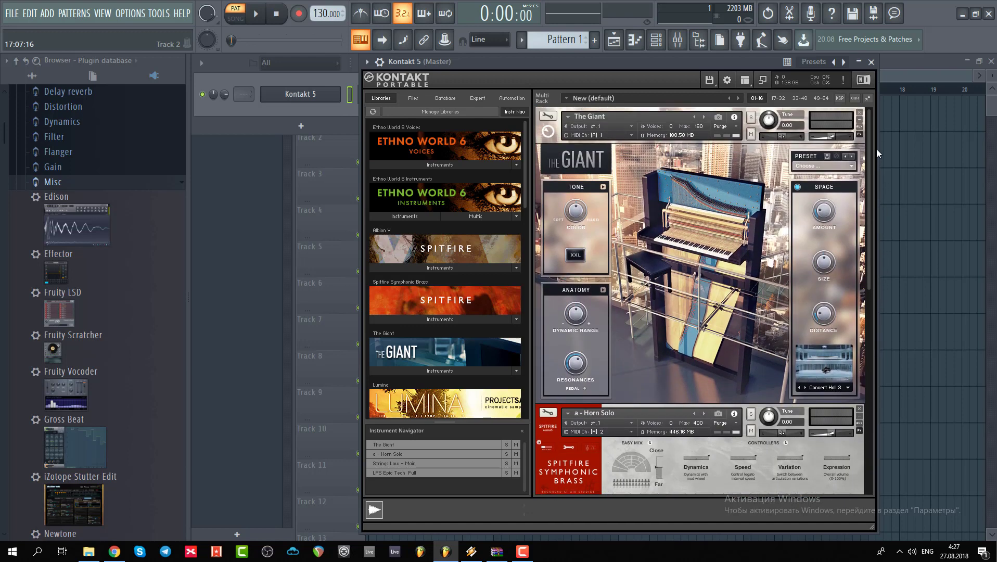
pyautogui.click(351, 106)
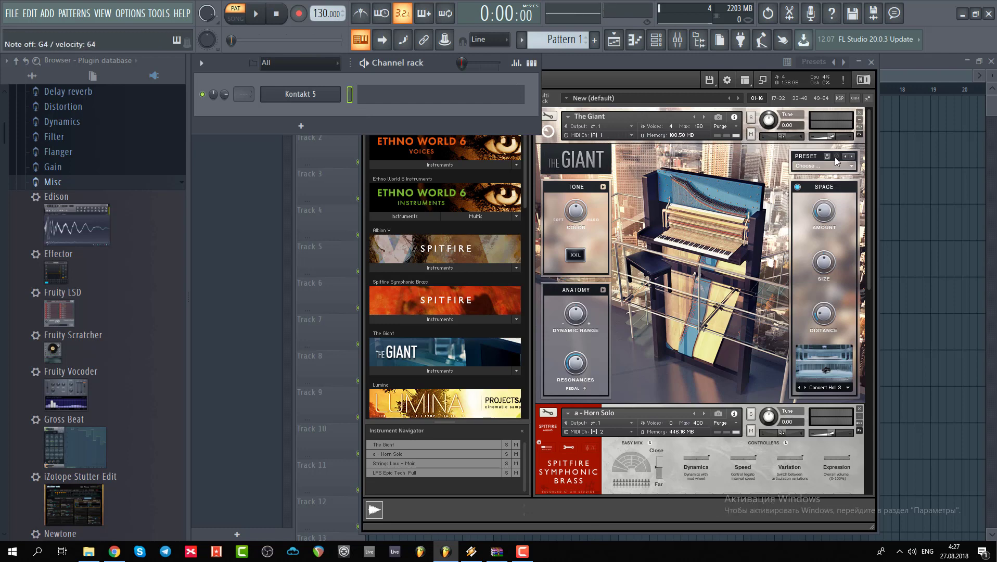
# Switch the Horn Solo instrument's MIDI channel to port A channel 1 for a trial and back to channel 2.
pyautogui.moveTo(868, 167); pyautogui.dragTo(875, 270)
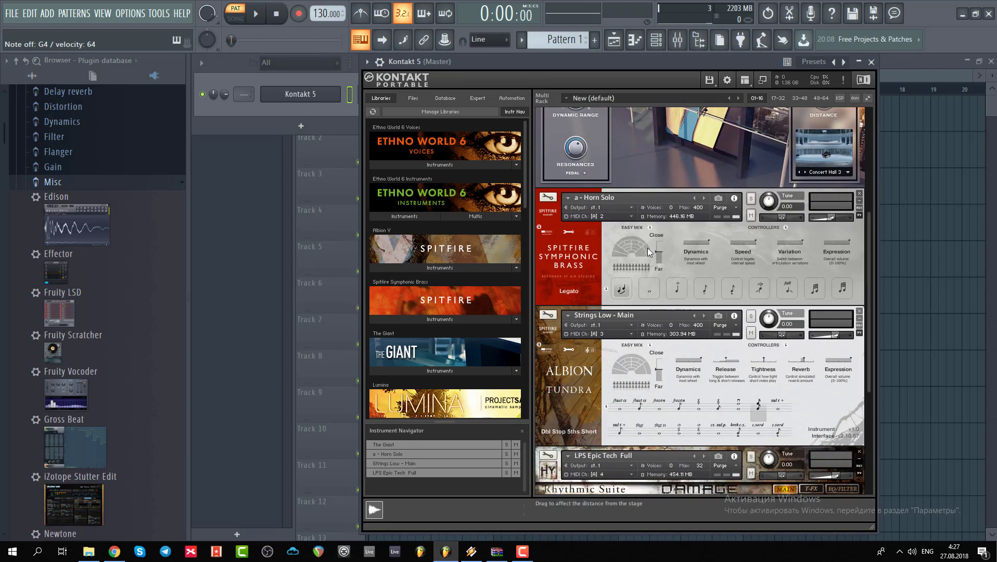
pyautogui.click(619, 215)
pyautogui.moveTo(645, 235)
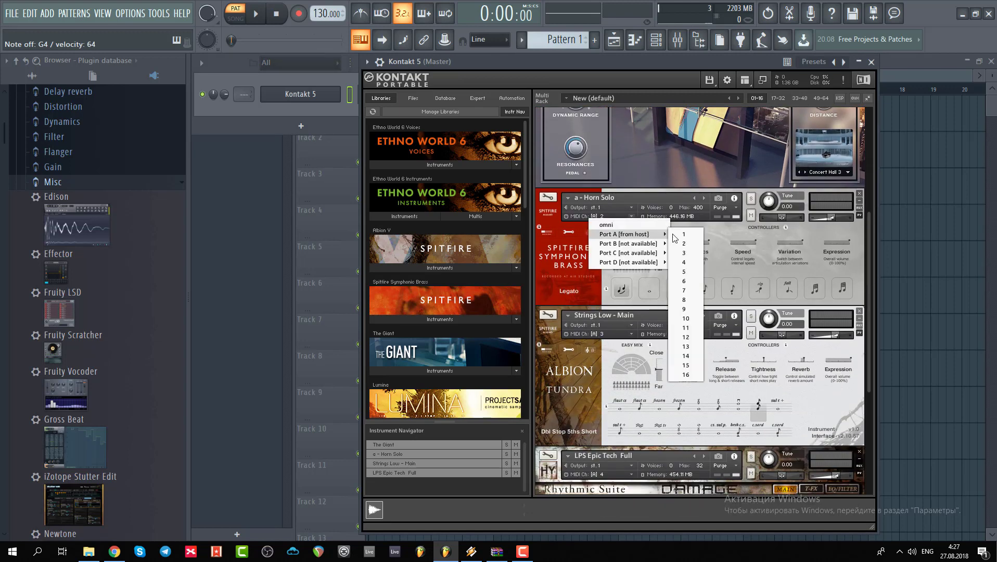
pyautogui.click(683, 235)
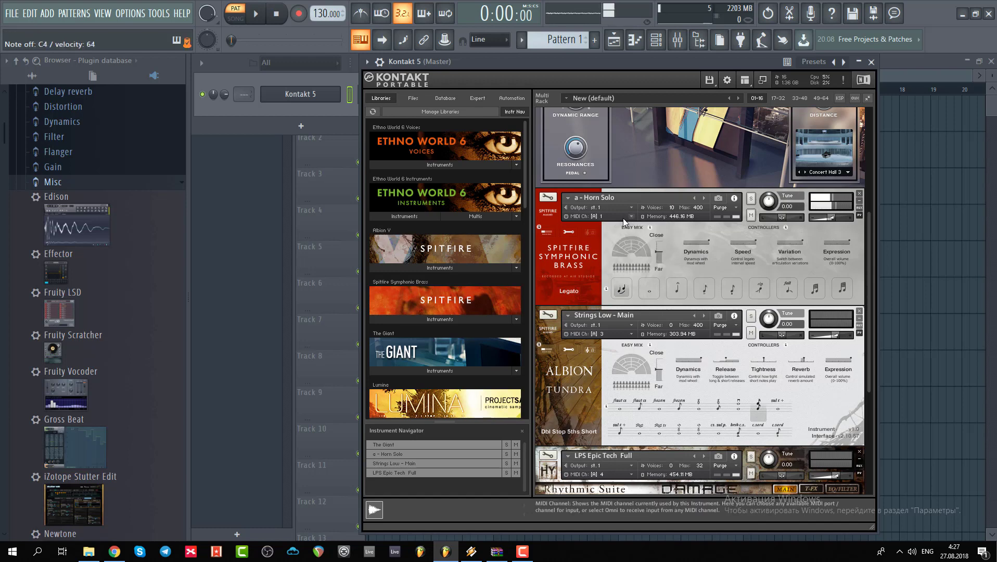
pyautogui.click(623, 218)
pyautogui.moveTo(638, 237)
pyautogui.click(684, 243)
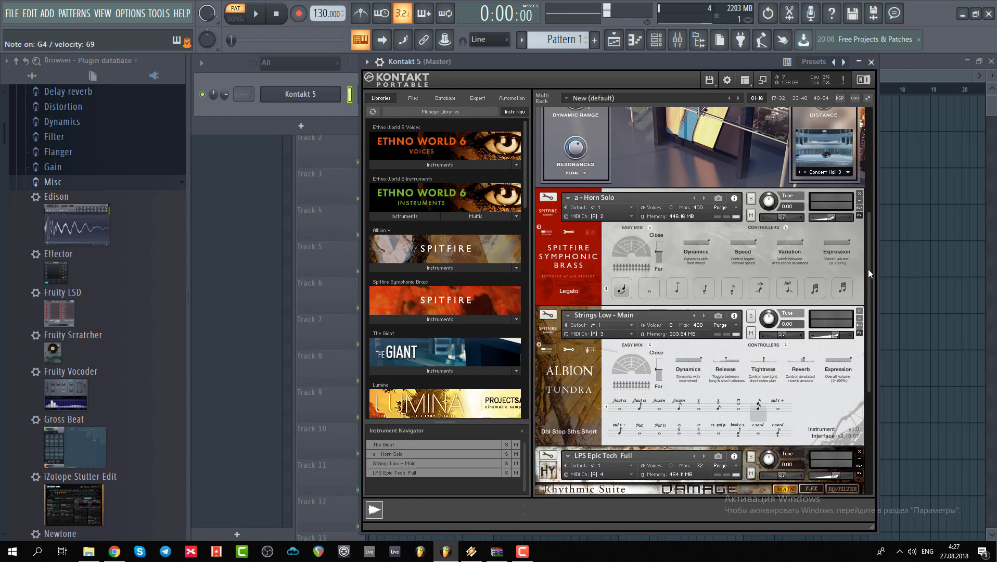
# Add a MIDI Out channel named "kontakt 1" with its port set to 5.
pyautogui.click(320, 125)
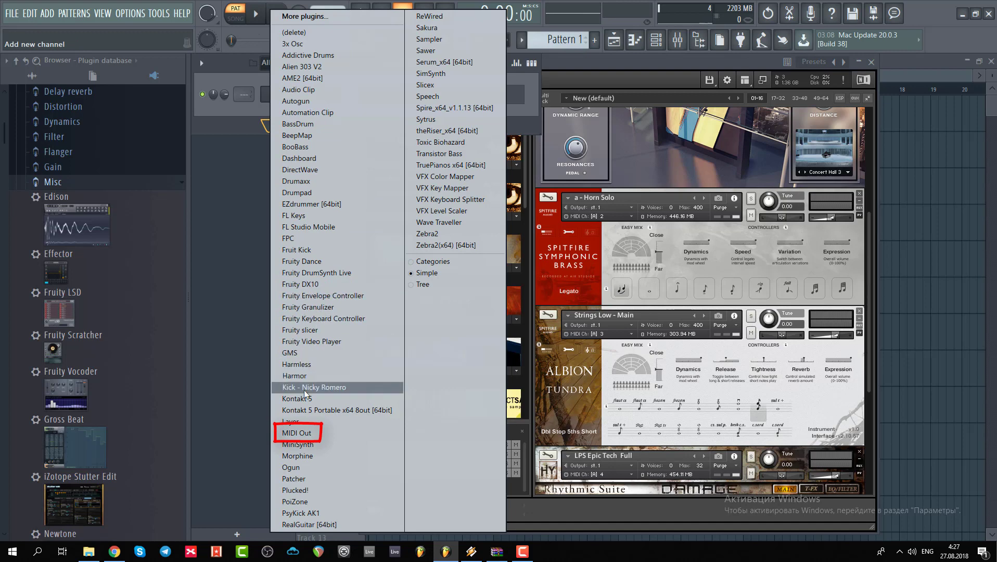
pyautogui.click(306, 434)
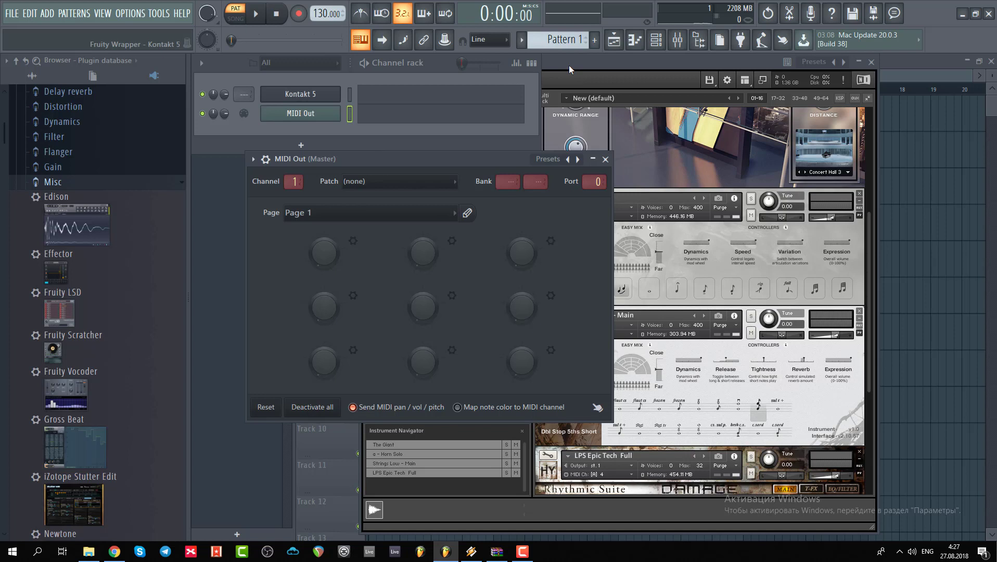
pyautogui.keyDown('shift'); pyautogui.click(314, 114); pyautogui.keyUp('shift')
pyautogui.write('kontak')
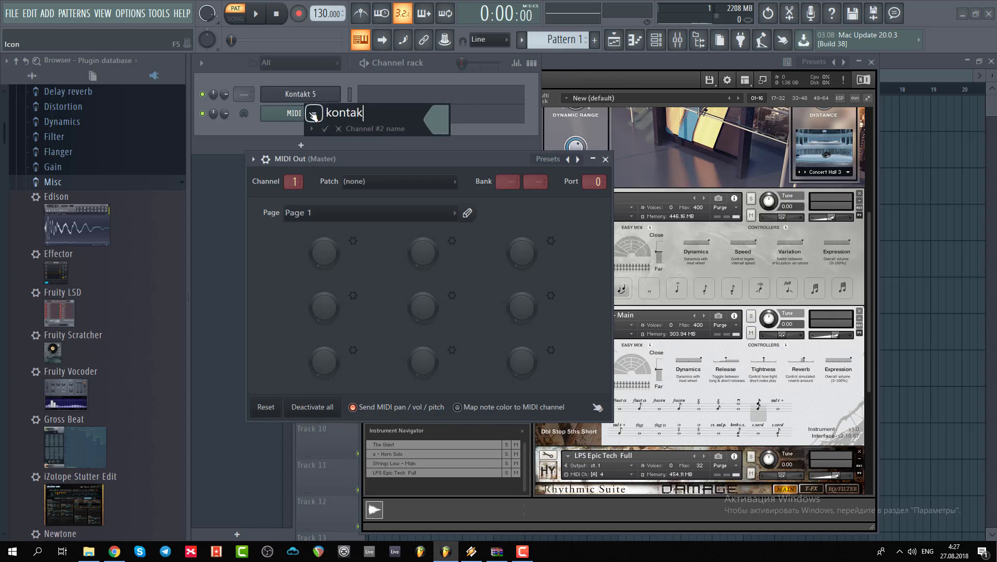
pyautogui.write('t 1')
pyautogui.press('Return')
pyautogui.moveTo(594, 182); pyautogui.dragTo(594, 171)
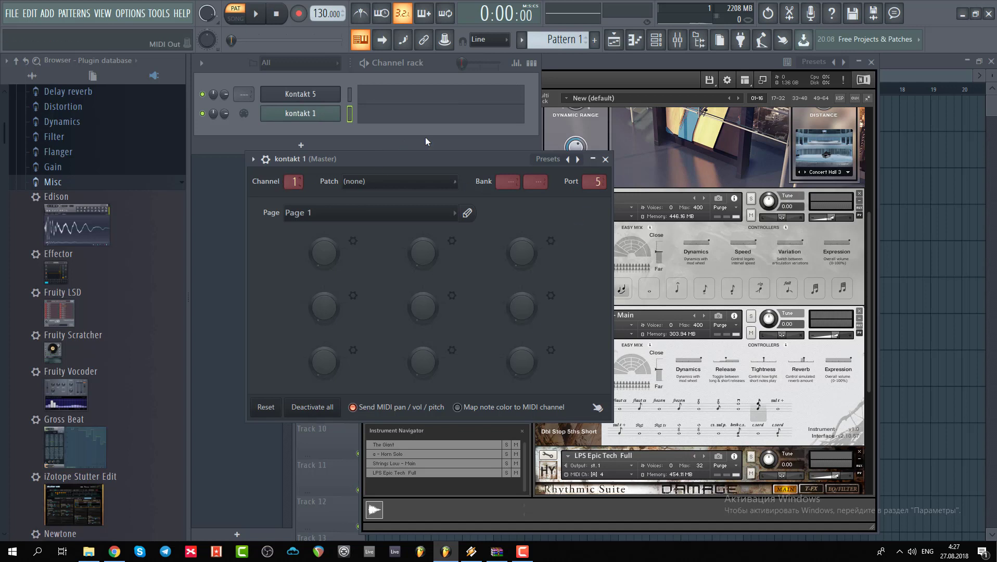
# Place the Kontakt and MIDI Out windows side by side and make sure Kontakt 5's MIDI input port is 5 in its wrapper settings.
pyautogui.click(564, 62)
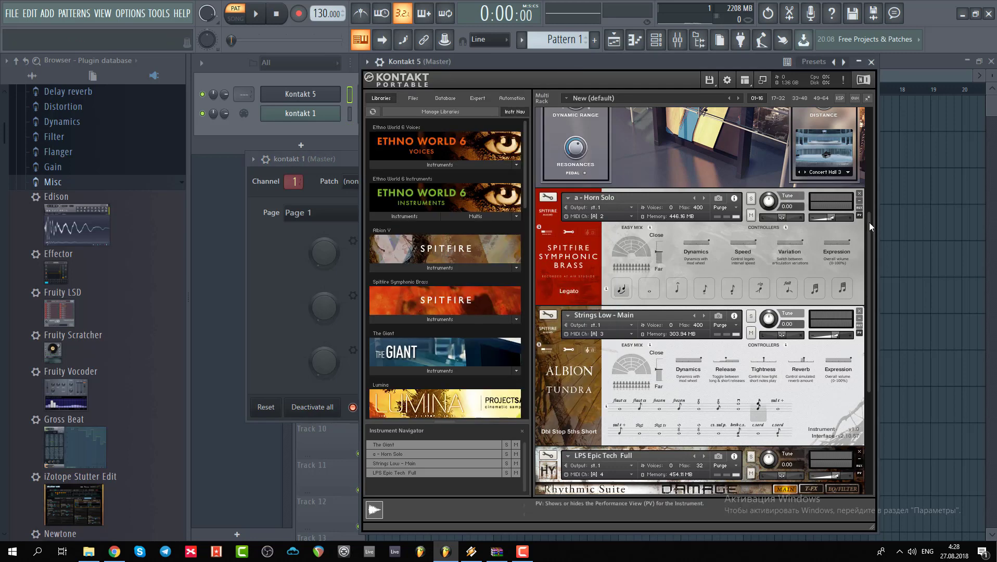
pyautogui.moveTo(869, 222); pyautogui.dragTo(863, 120)
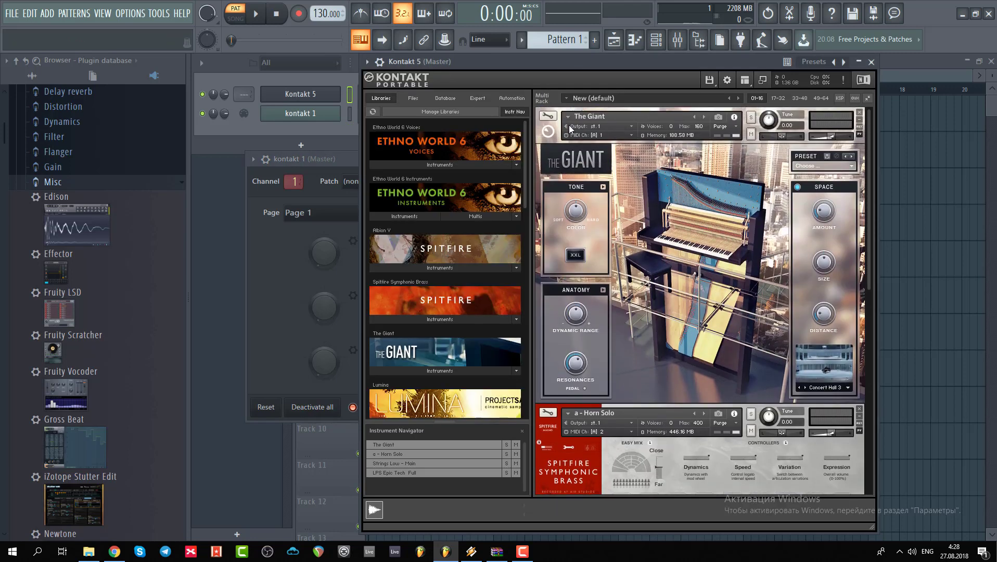
pyautogui.moveTo(455, 60); pyautogui.dragTo(541, 60)
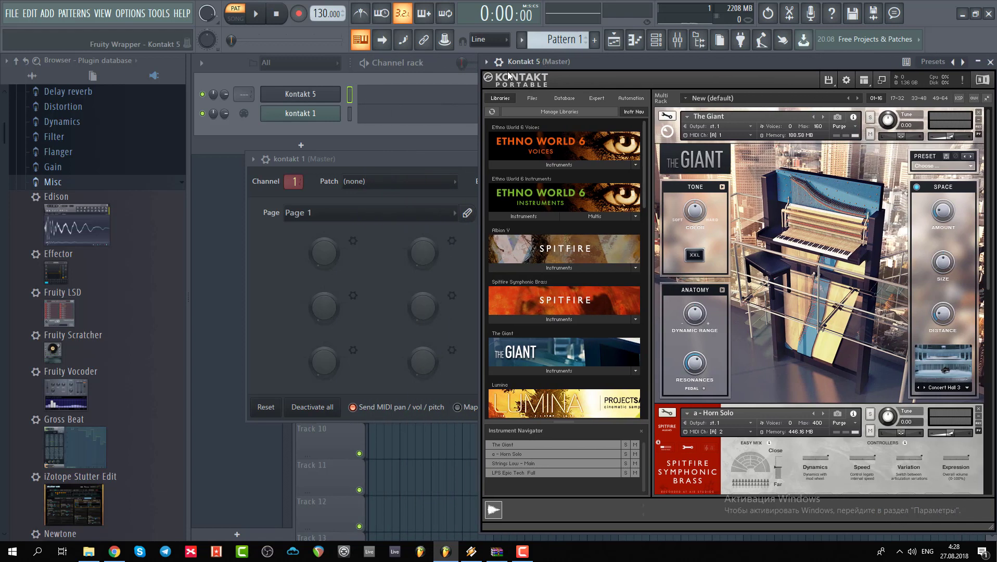
pyautogui.moveTo(443, 164); pyautogui.dragTo(391, 173)
pyautogui.click(486, 61)
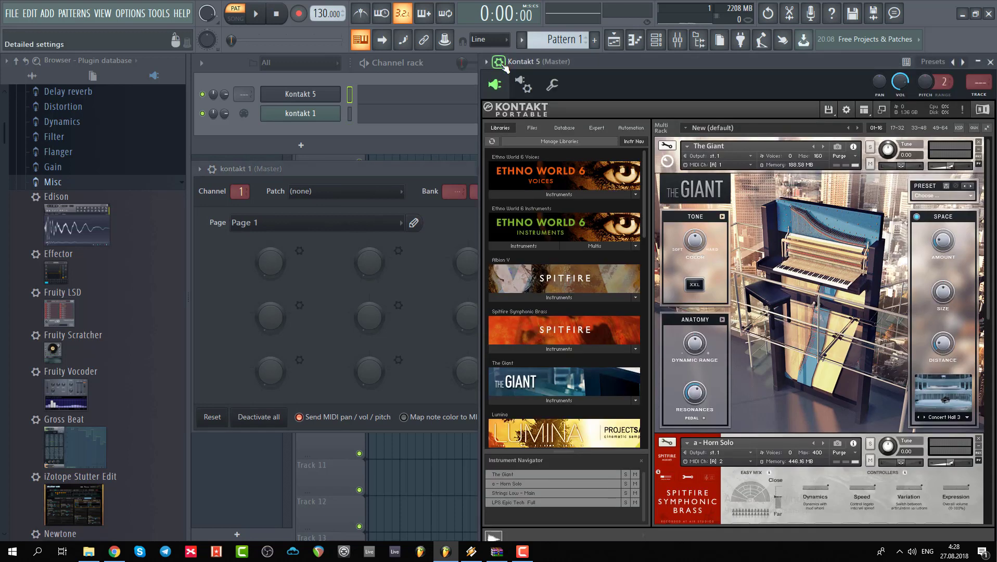
pyautogui.click(524, 85)
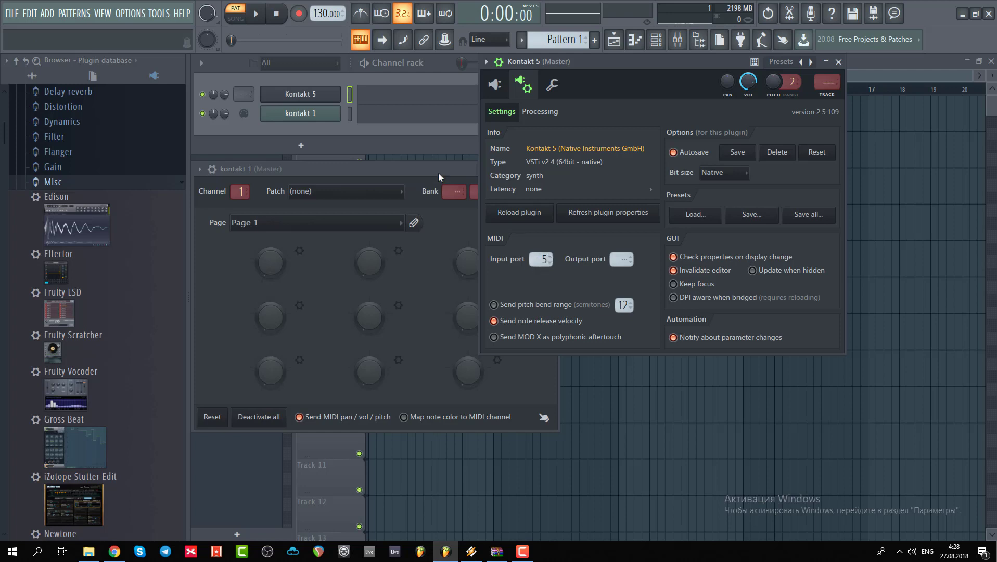
pyautogui.click(499, 62)
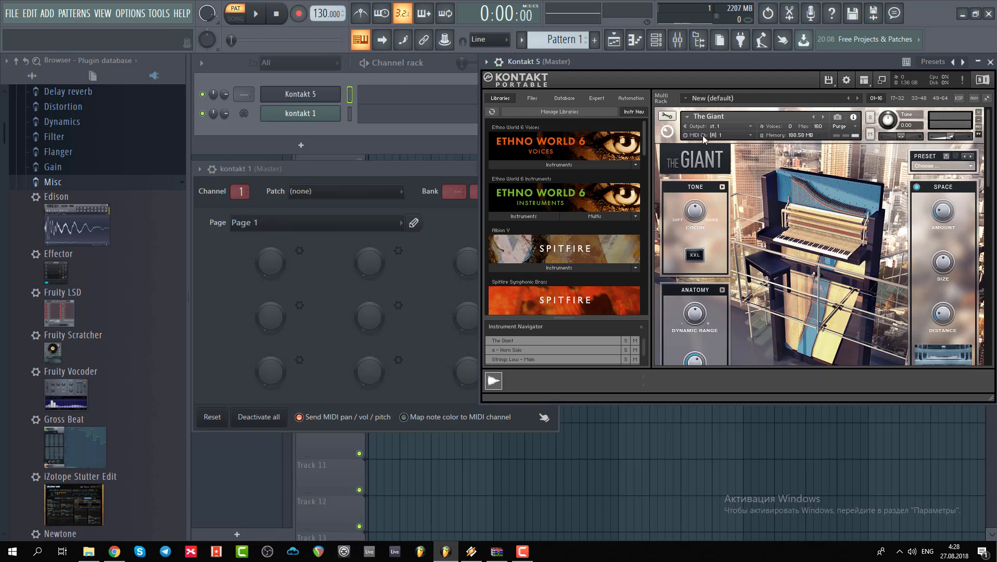
# Review the MIDI channels of the instruments loaded in Kontakt and select the kontakt 1 channel to test its sound.
pyautogui.moveTo(991, 145); pyautogui.dragTo(992, 213)
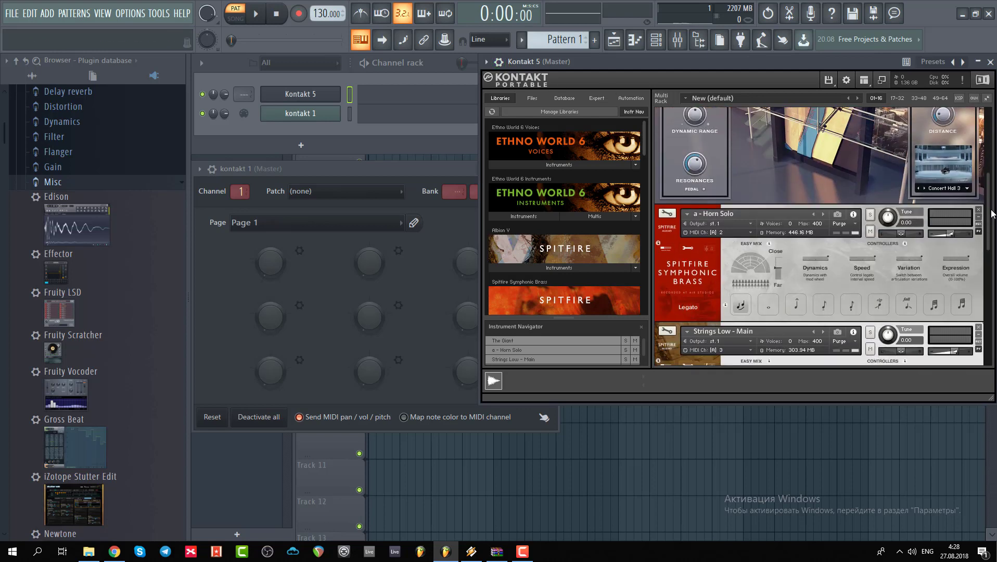
pyautogui.scroll(-1, 971, 269)
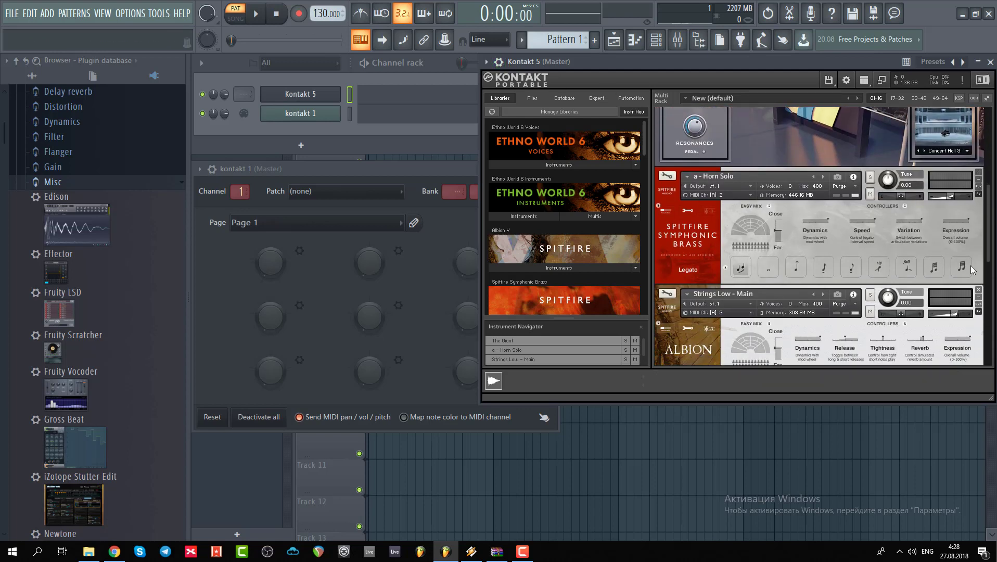
pyautogui.scroll(-10, 990, 242)
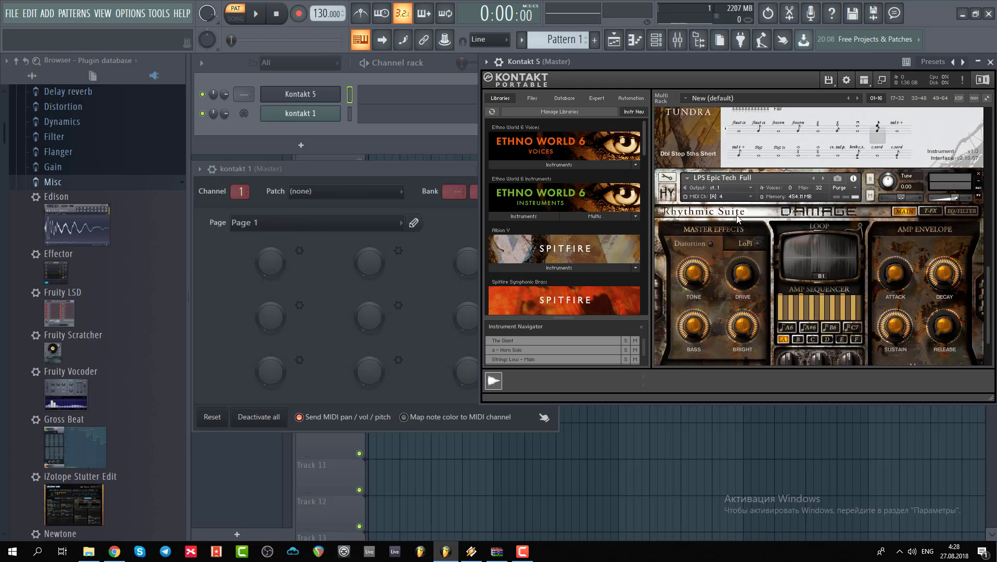
pyautogui.click(359, 119)
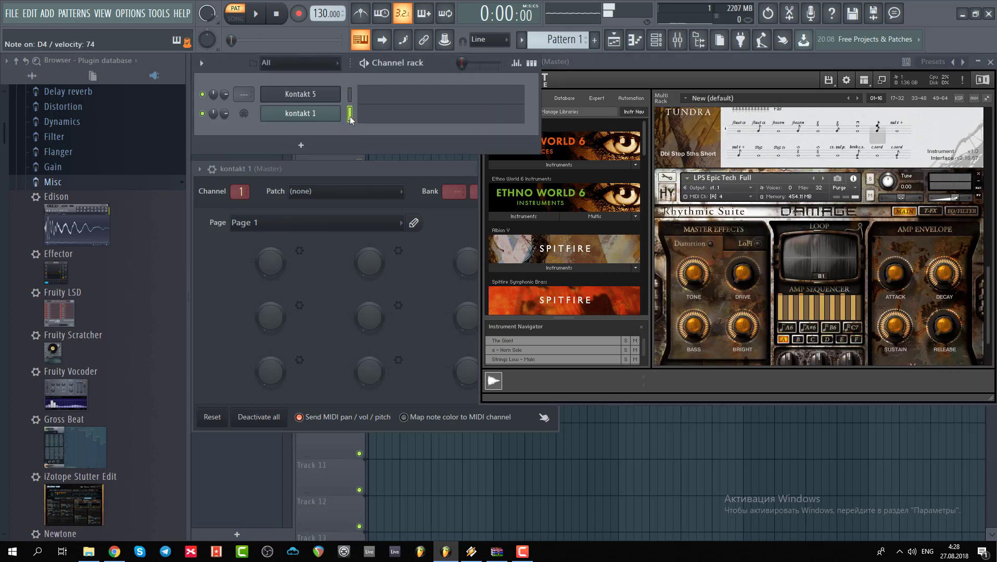
pyautogui.moveTo(990, 298); pyautogui.dragTo(675, 168)
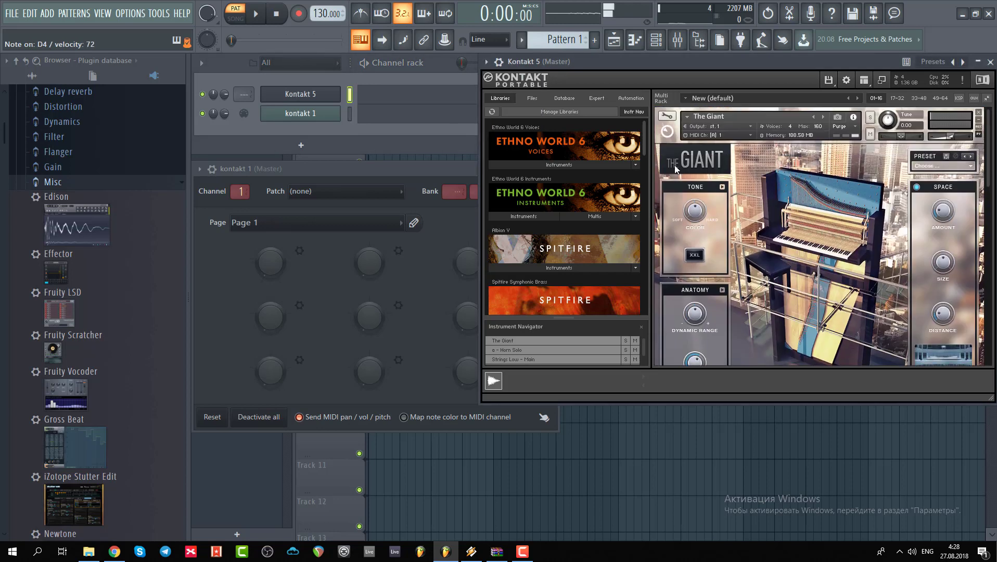
pyautogui.click(351, 119)
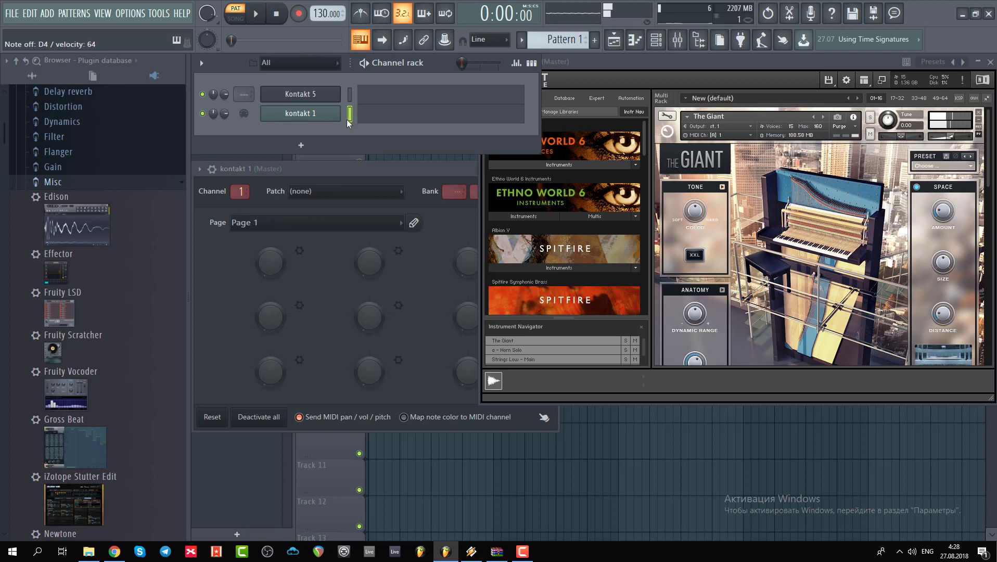
# Clone the kontakt 1 MIDI Out channel three times to get one channel for each remaining Kontakt instrument.
pyautogui.rightClick(320, 114)
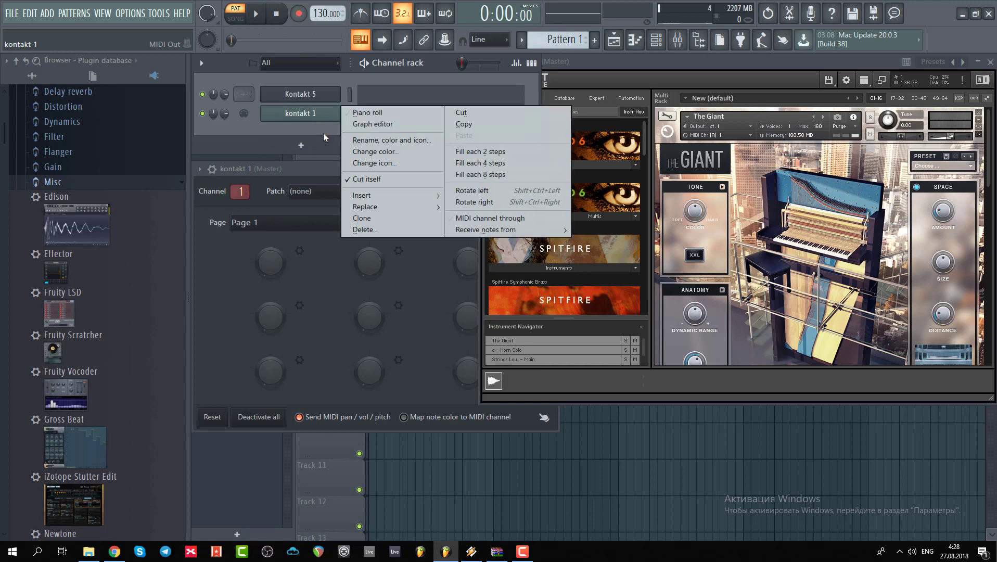
pyautogui.click(362, 218)
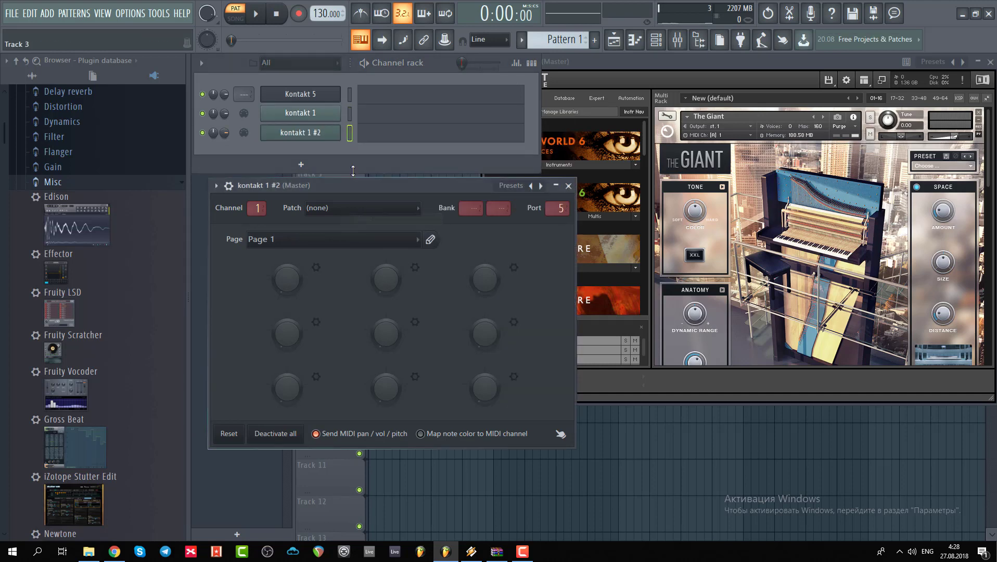
pyautogui.rightClick(315, 136)
pyautogui.click(361, 239)
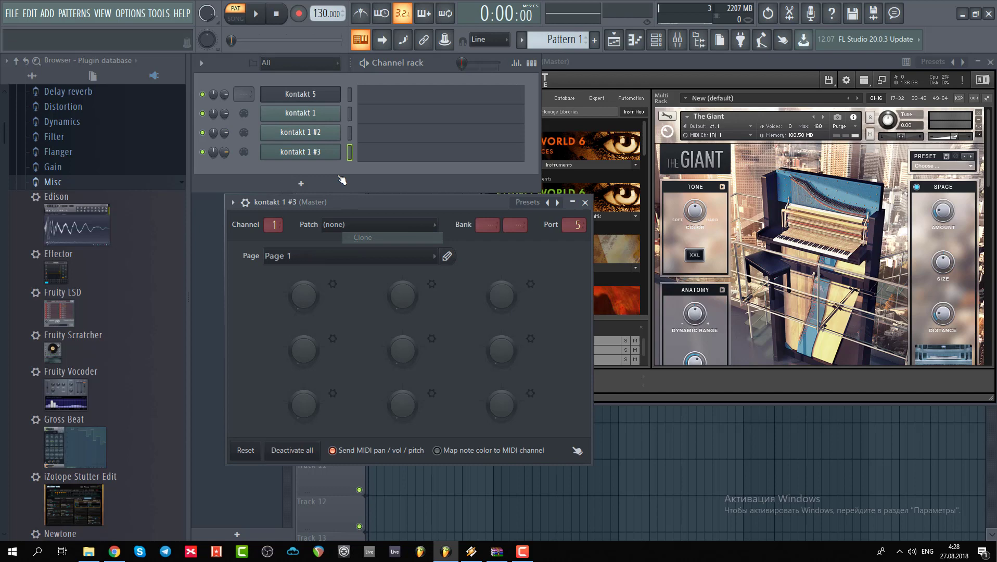
pyautogui.rightClick(322, 152)
pyautogui.click(363, 256)
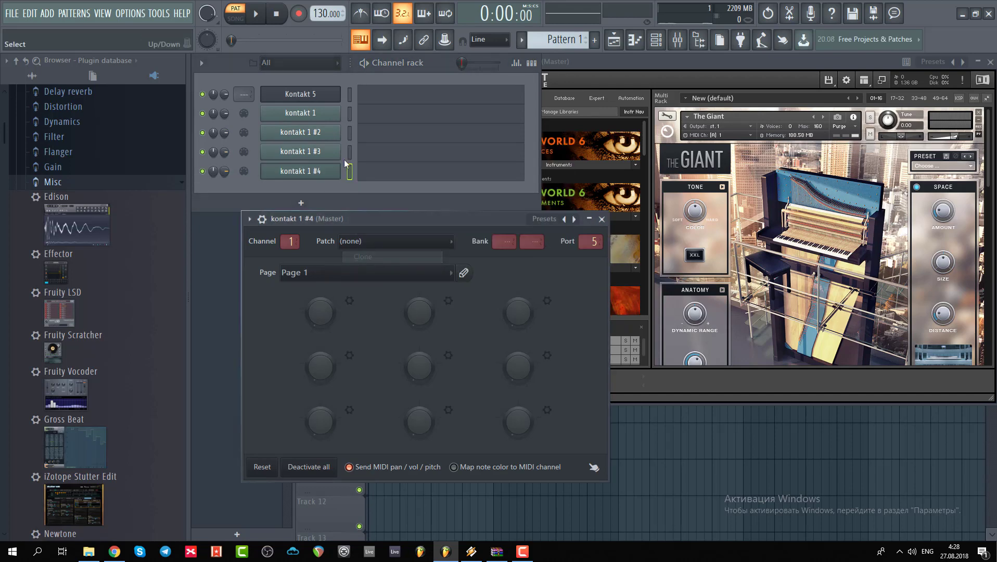
# Assign each cloned MIDI Out its instrument's MIDI channel, using channel 4 for kontakt 1 #4, and select the clones in turn to test their sound.
pyautogui.press('Escape')
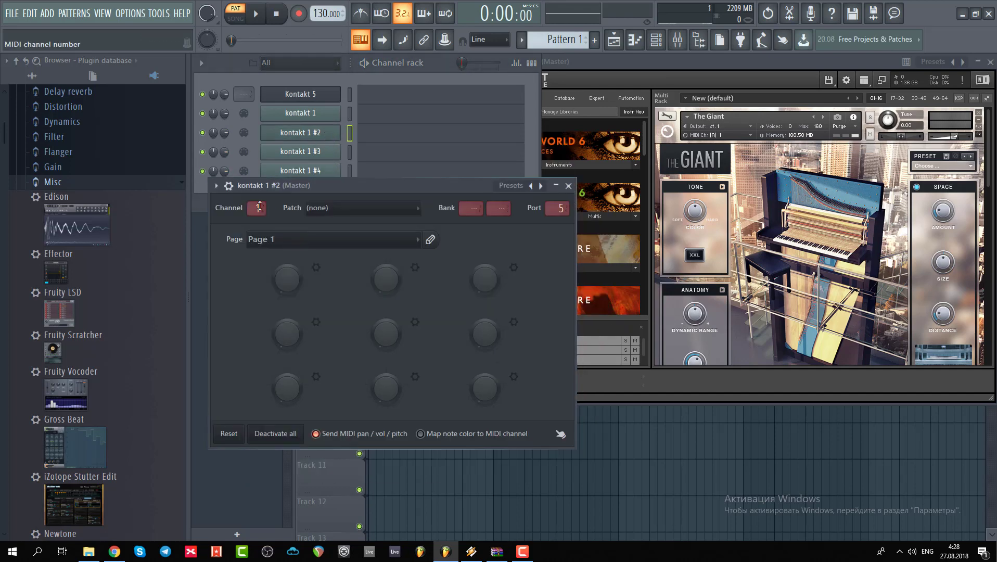
pyautogui.click(306, 152)
pyautogui.click(308, 172)
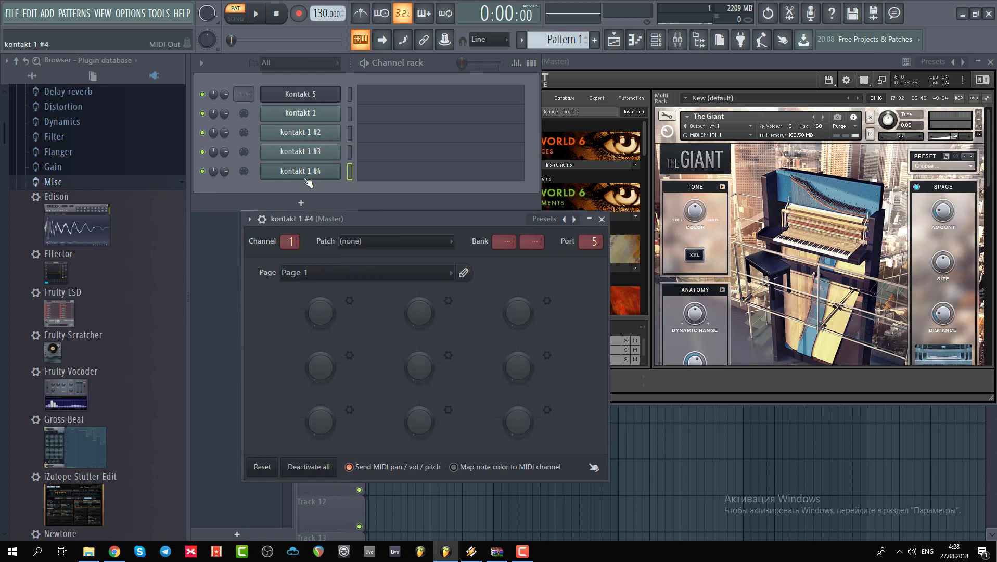
pyautogui.click(349, 132)
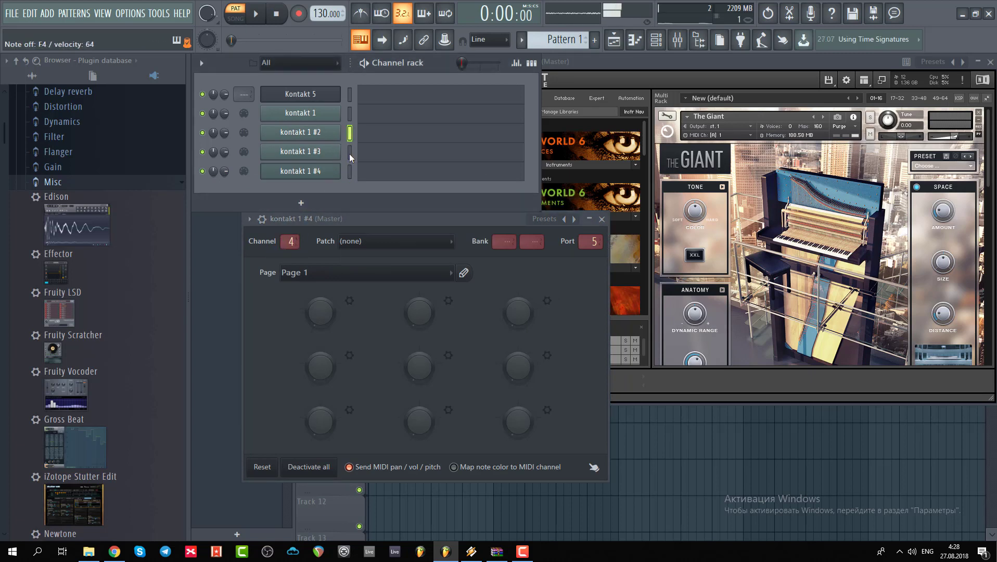
pyautogui.click(349, 152)
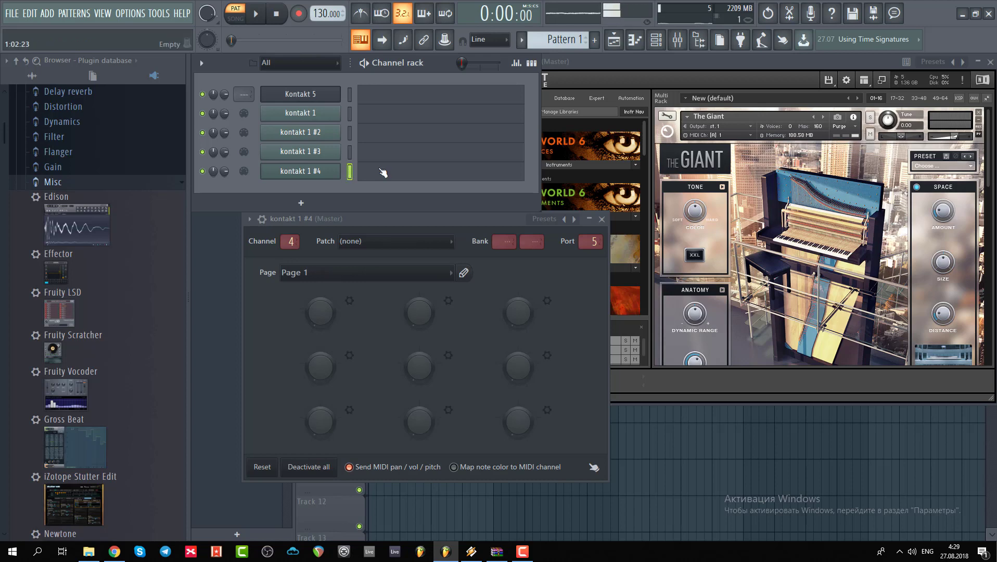
# Add a Layer channel to the channel rack, open its settings and select all the Kontakt channels above it for layering.
pyautogui.click(302, 202)
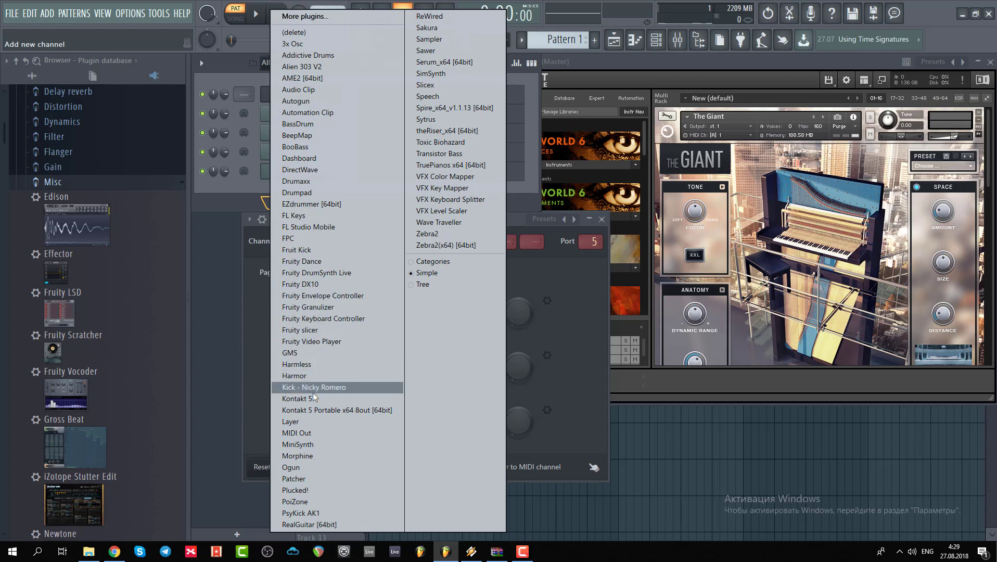
pyautogui.click(307, 422)
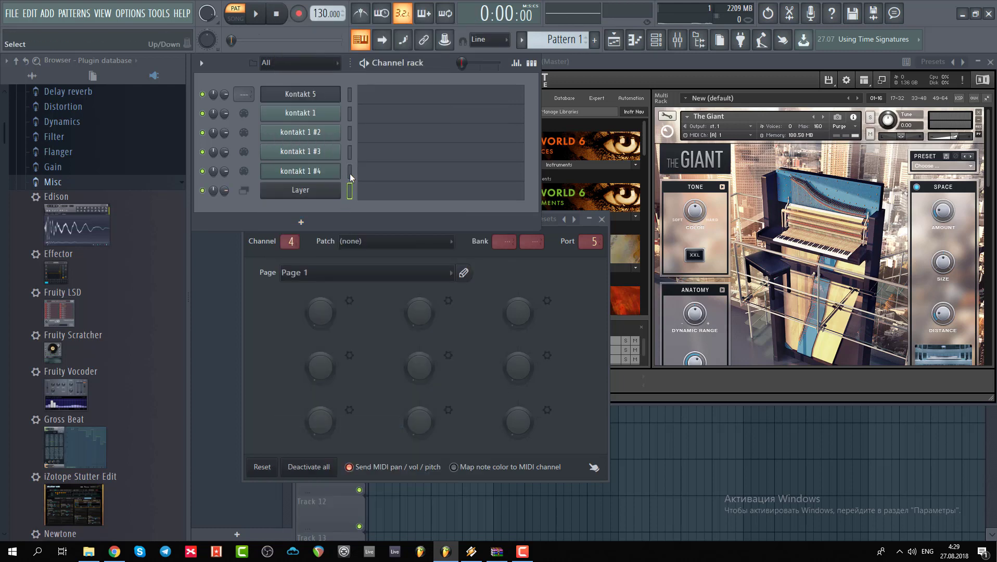
pyautogui.click(337, 193)
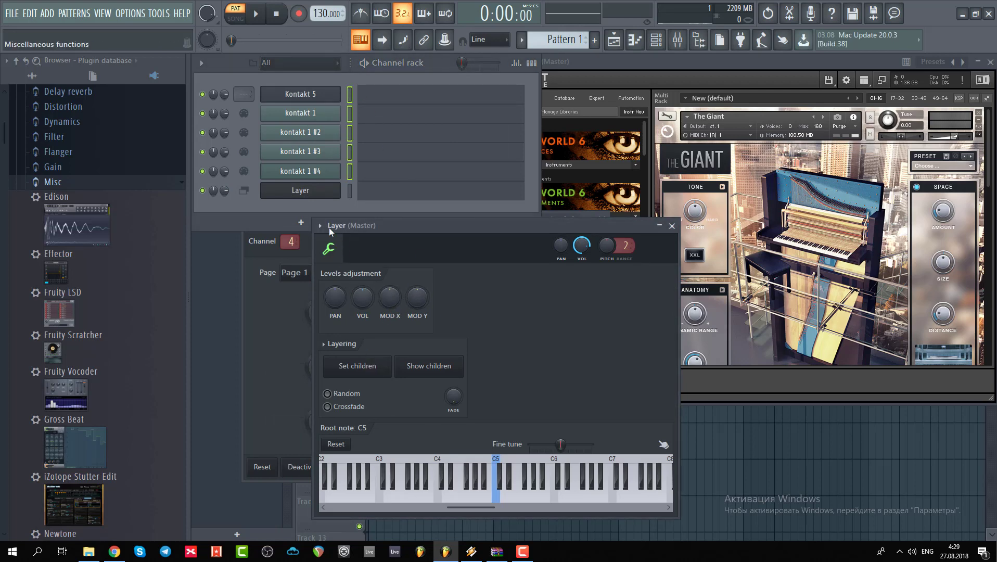
# Save the Layer channel's state as giant layer in the Channel presets folder.
pyautogui.click(320, 226)
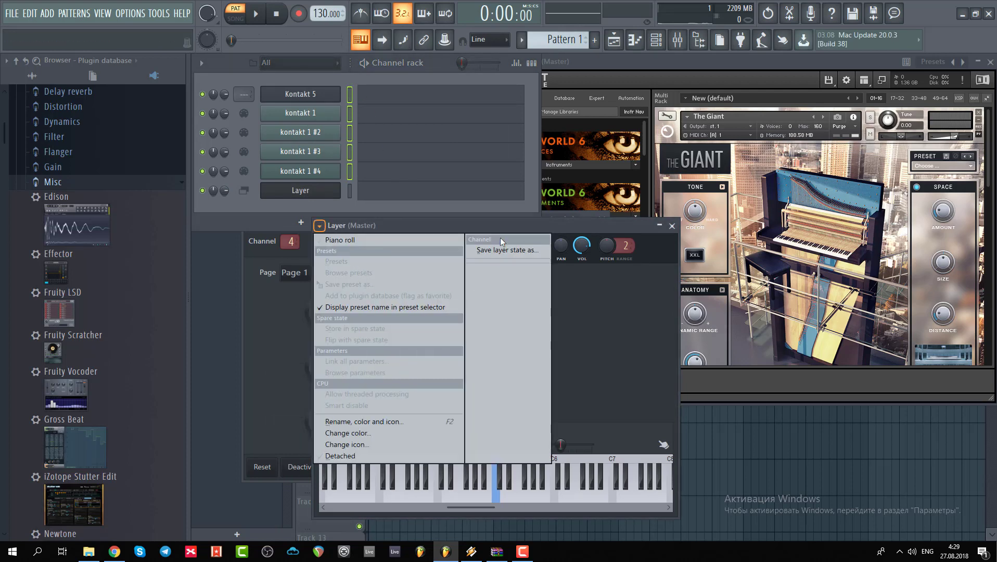
pyautogui.click(505, 249)
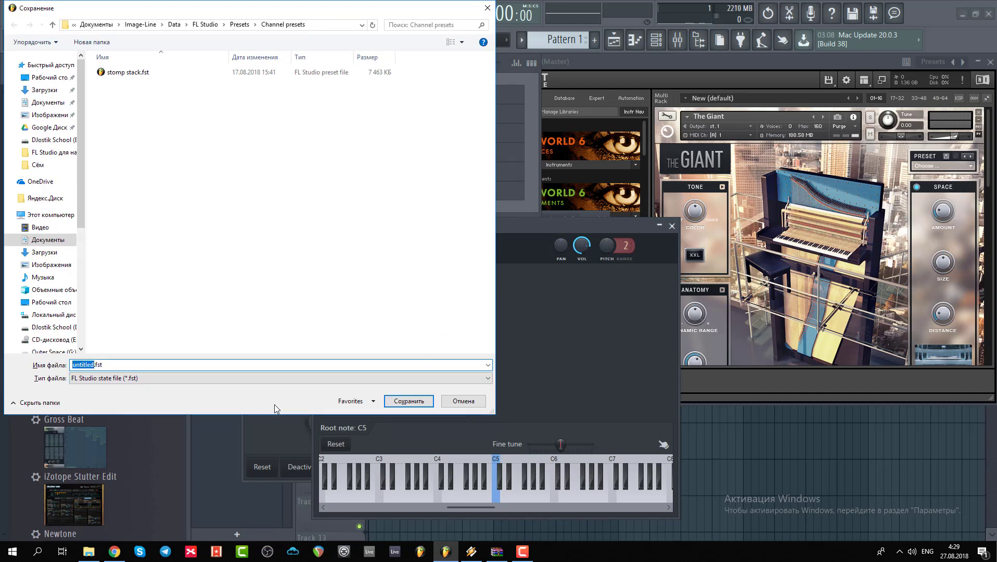
pyautogui.write('giant layer')
pyautogui.click(409, 401)
# Examine the port assignment of the MIDI output devices in the MIDI settings.
pyautogui.press('F10')
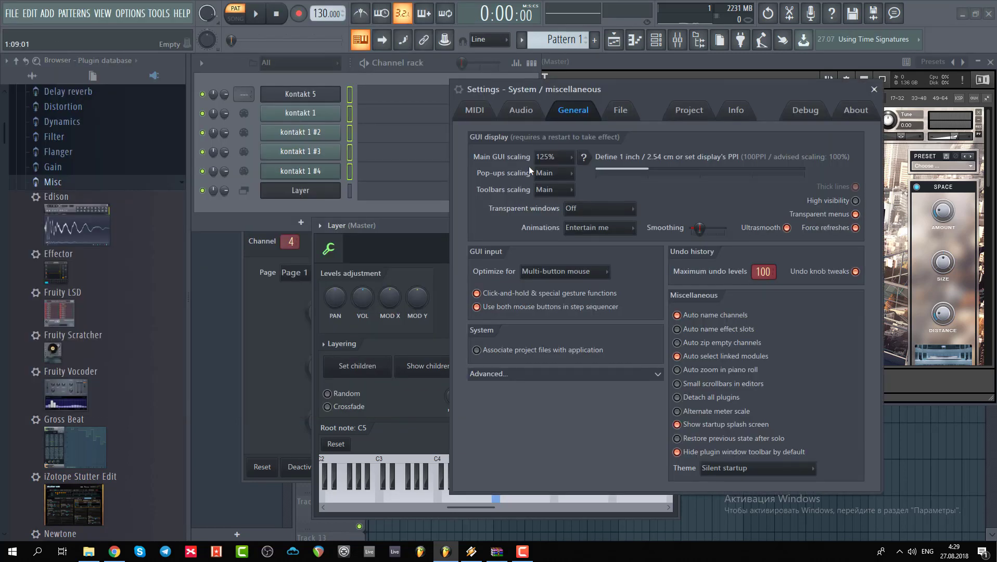
pyautogui.click(478, 111)
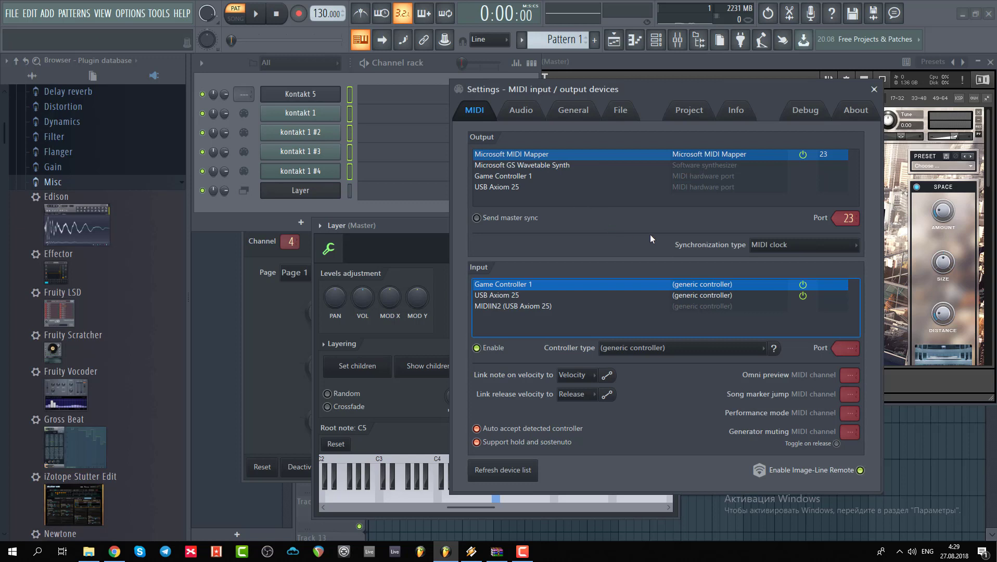
pyautogui.moveTo(845, 220); pyautogui.dragTo(845, 228)
pyautogui.click(874, 89)
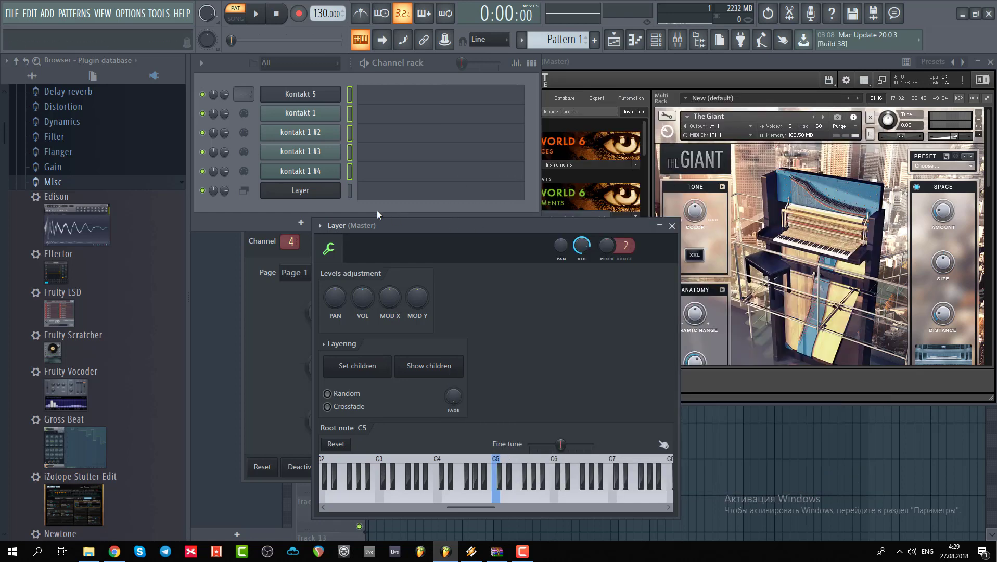
# Load iZotope Stutter Edit into the first effect slot of the Master mixer track and continue without authorizing it.
pyautogui.click(301, 222)
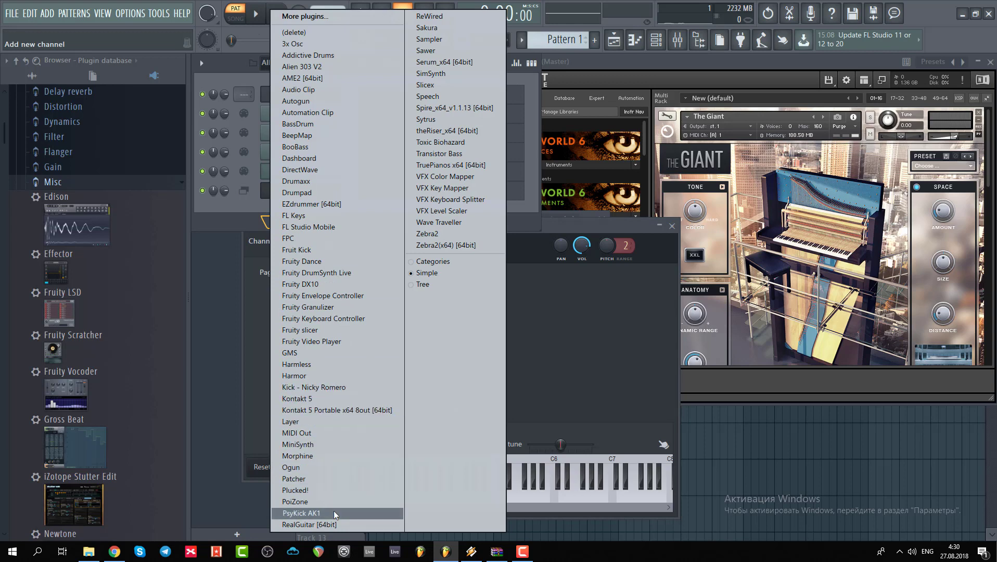
pyautogui.click(671, 44)
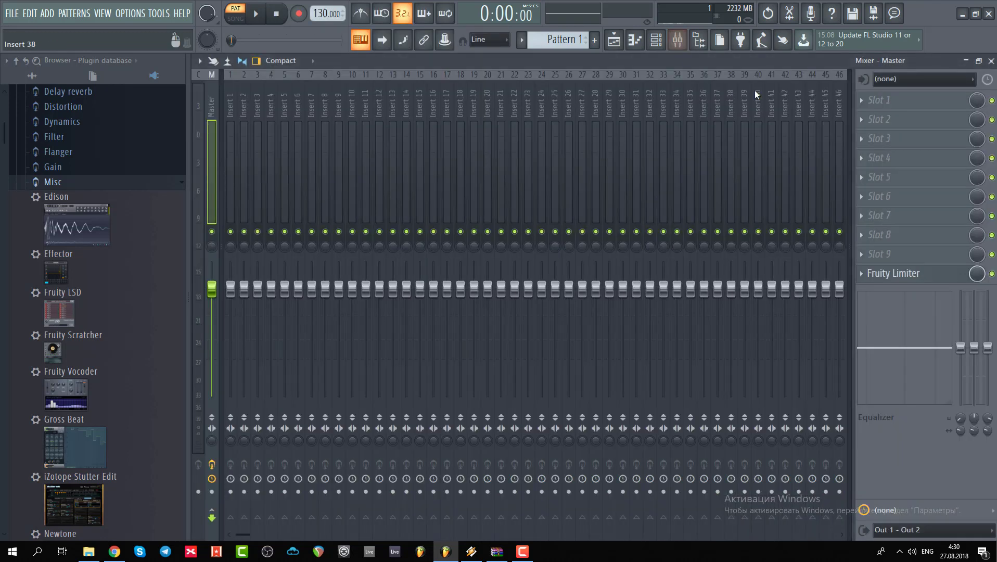
pyautogui.click(874, 101)
pyautogui.click(717, 176)
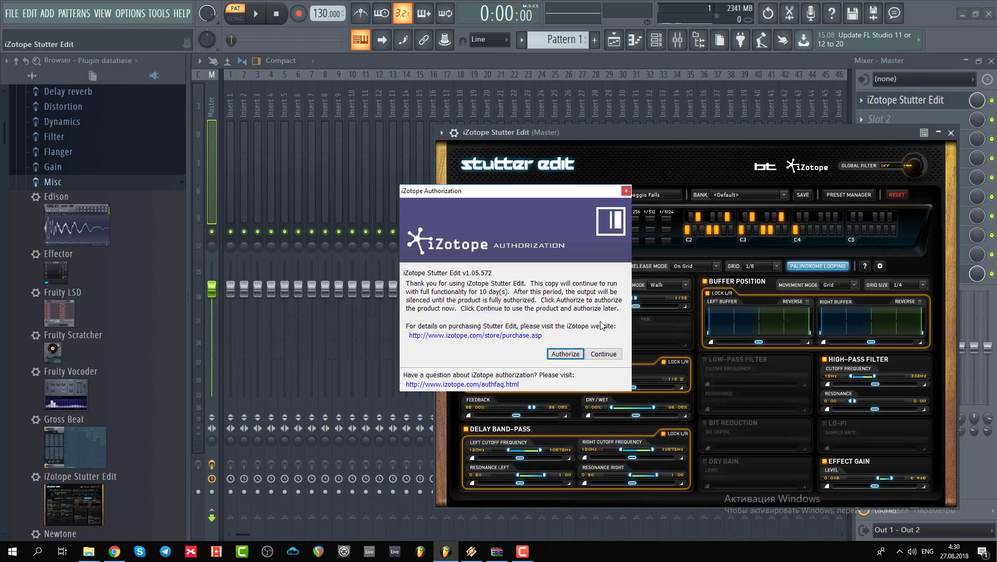
pyautogui.click(603, 350)
pyautogui.click(990, 61)
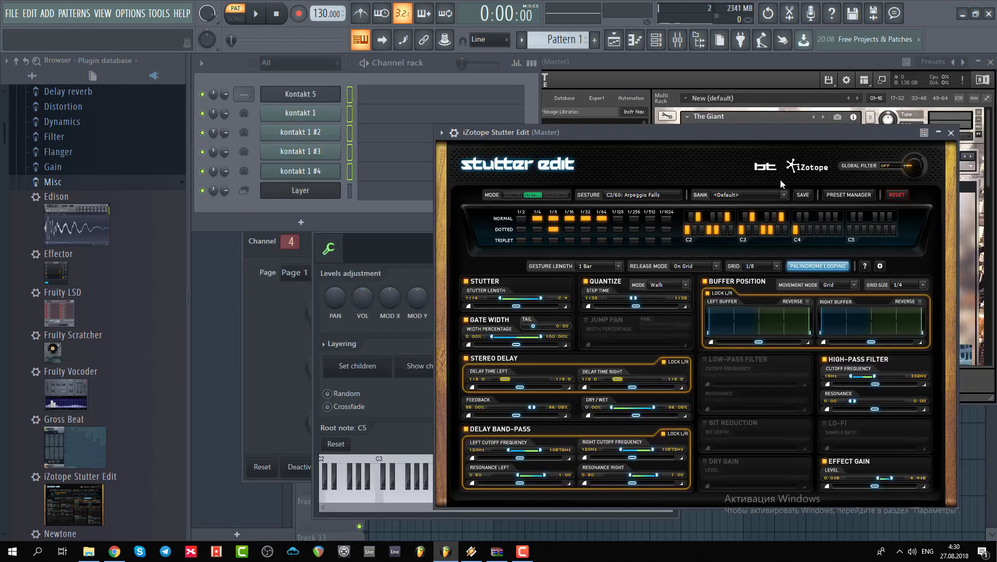
# Set Stutter Edit's MIDI input port to 7 and add a new MIDI Out channel that sends to port 7.
pyautogui.click(454, 133)
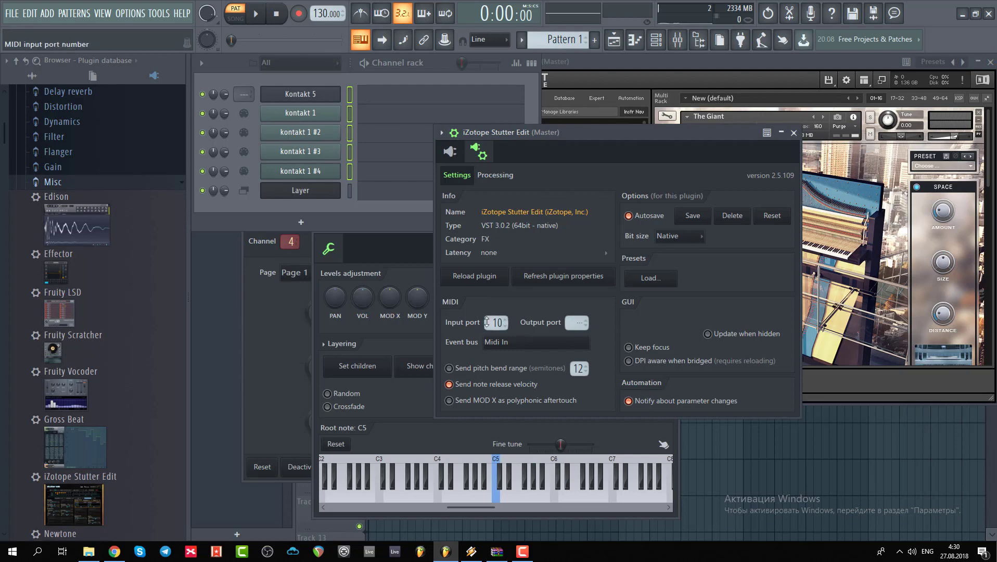
pyautogui.moveTo(497, 322); pyautogui.dragTo(497, 331)
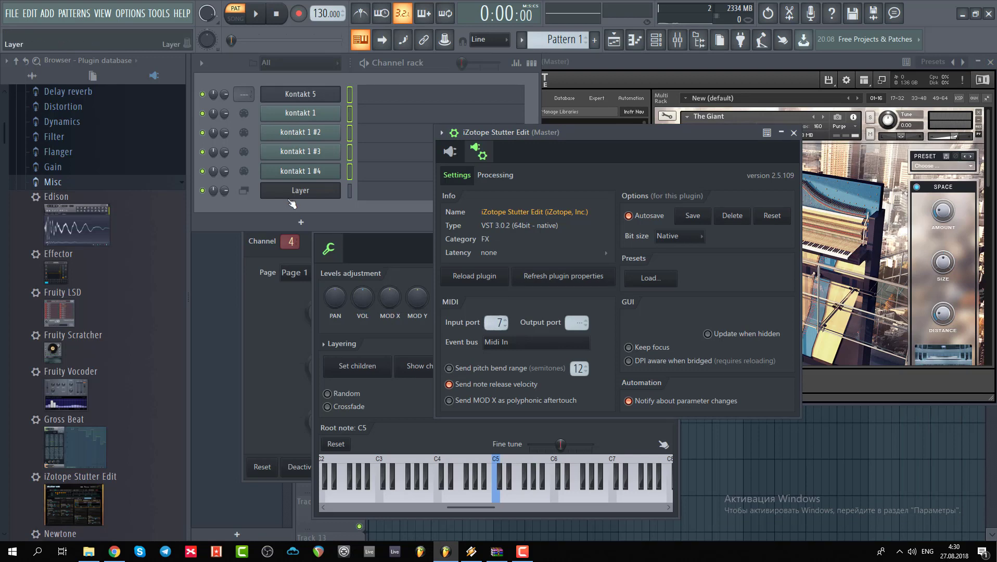
pyautogui.click(300, 222)
pyautogui.click(295, 433)
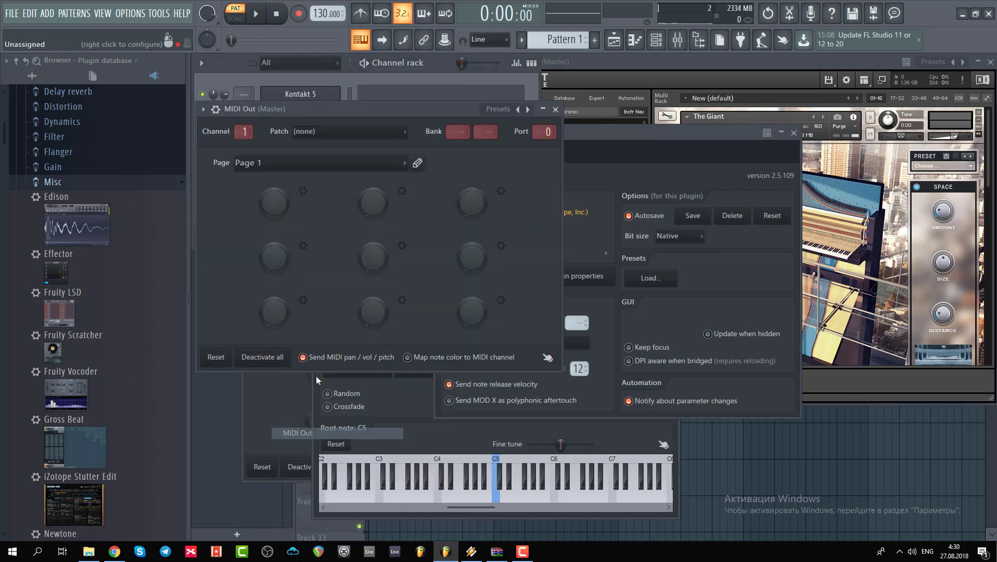
pyautogui.moveTo(542, 131); pyautogui.dragTo(823, 131)
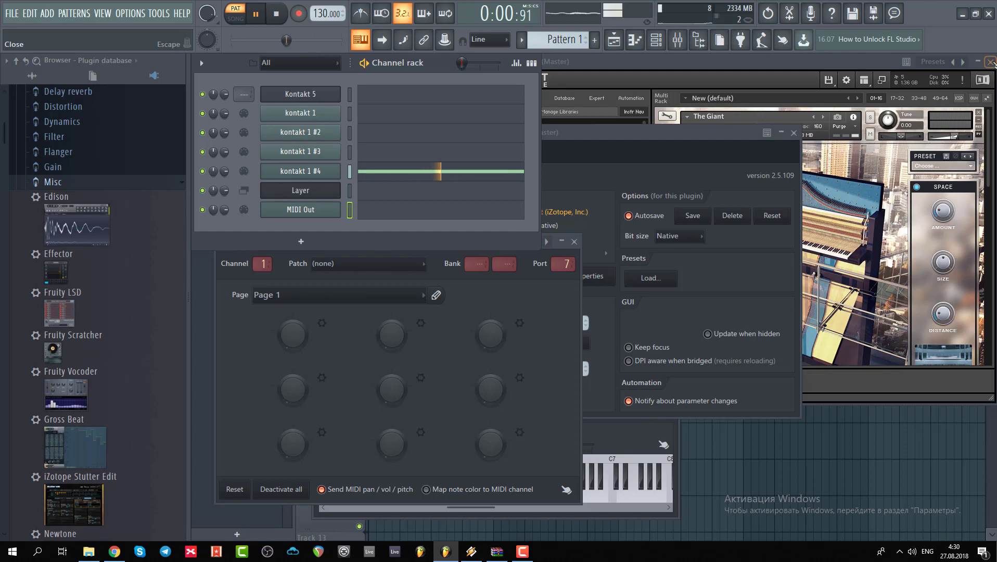
# Close the Kontakt window and reopen iZotope Stutter Edit from the Master track's first effect slot.
pyautogui.press('Escape')
pyautogui.click(793, 133)
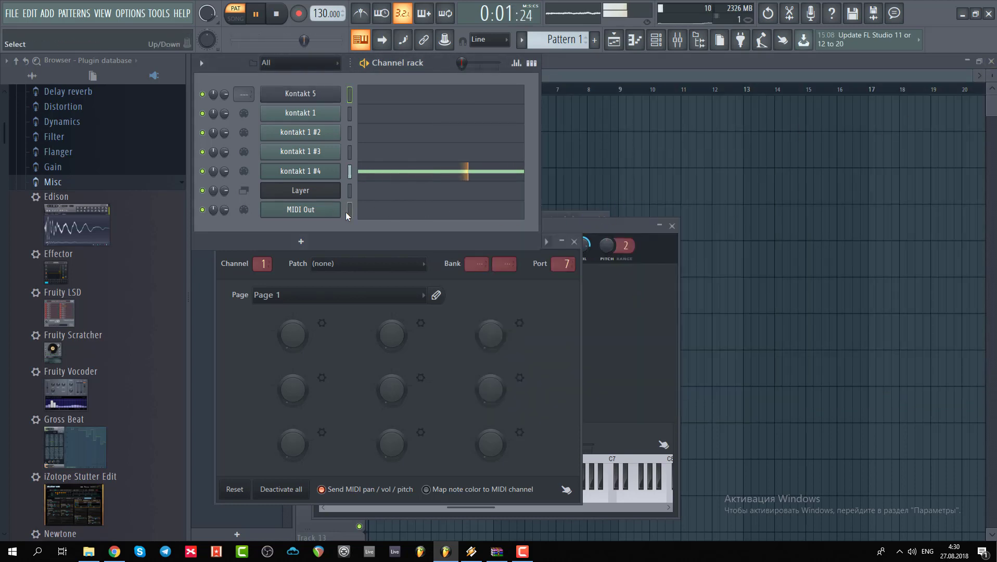
pyautogui.click(677, 40)
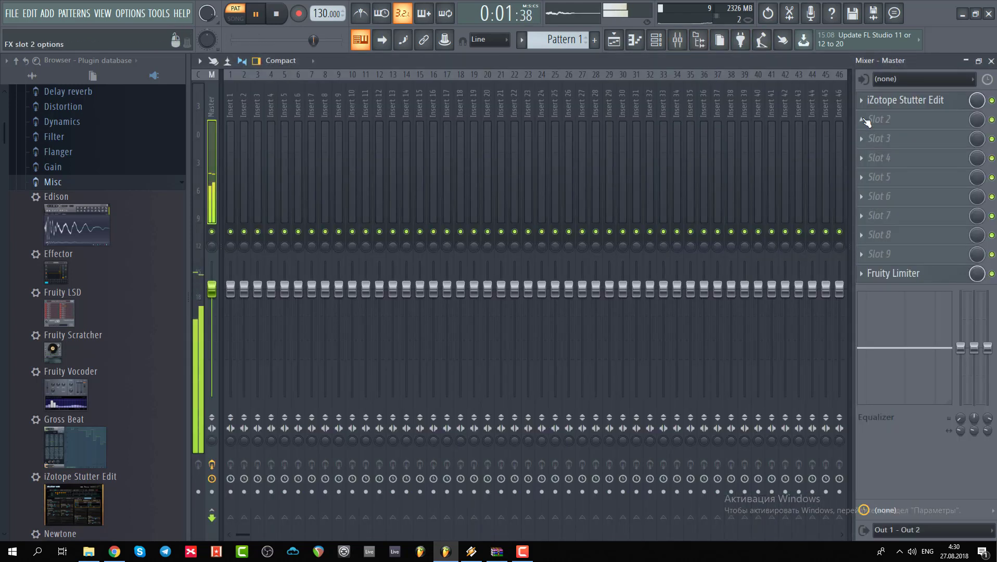
pyautogui.click(885, 100)
pyautogui.click(884, 100)
pyautogui.click(884, 100)
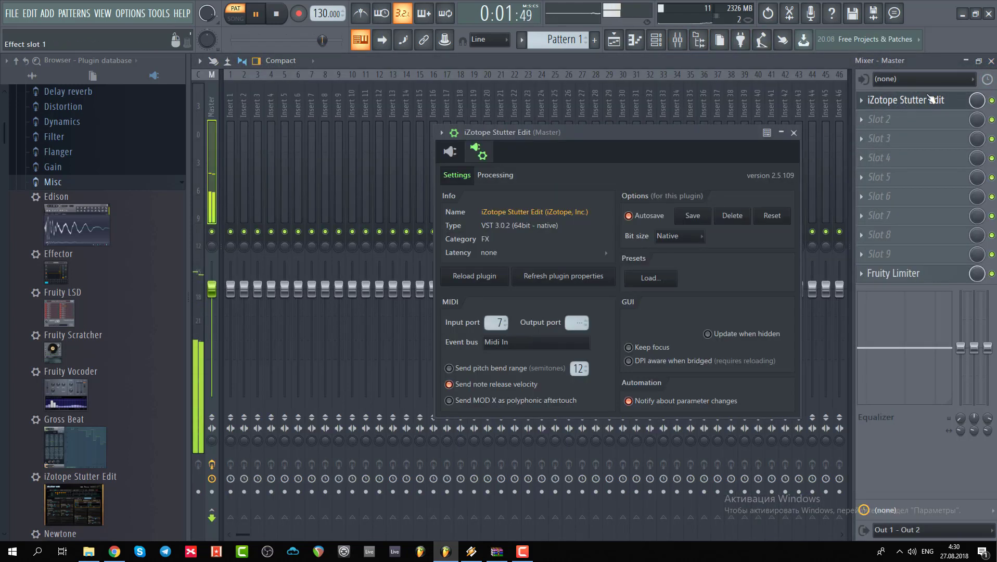
pyautogui.click(884, 100)
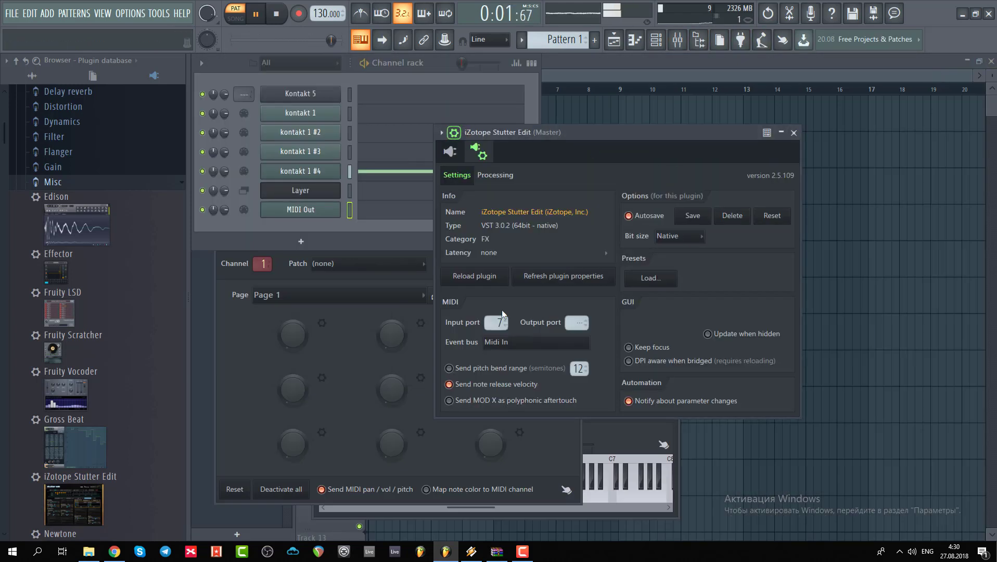
# Place the Stutter Edit window beside the MIDI Out window and switch it from wrapper settings to the plugin interface.
pyautogui.moveTo(593, 132); pyautogui.dragTo(749, 116)
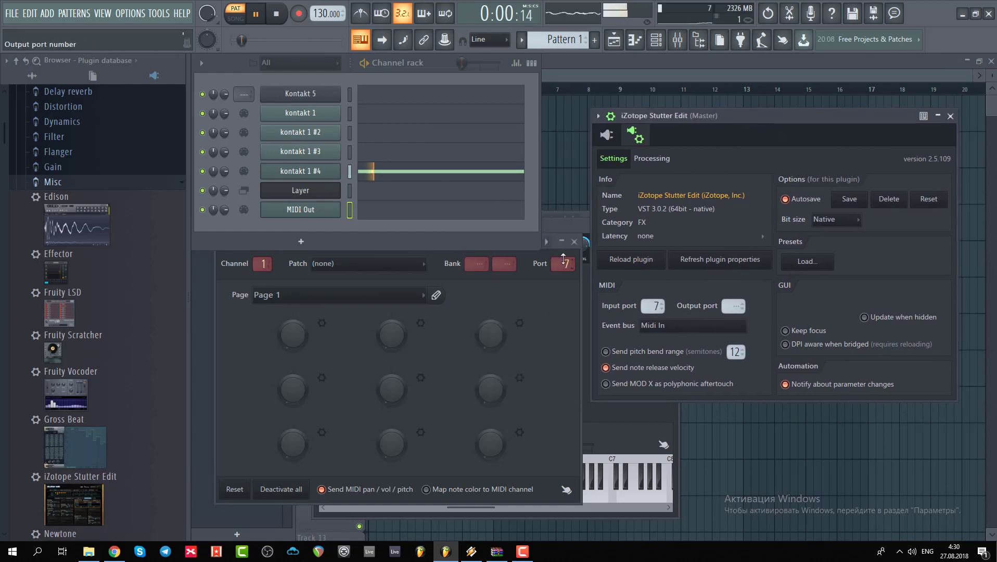
pyautogui.click(606, 134)
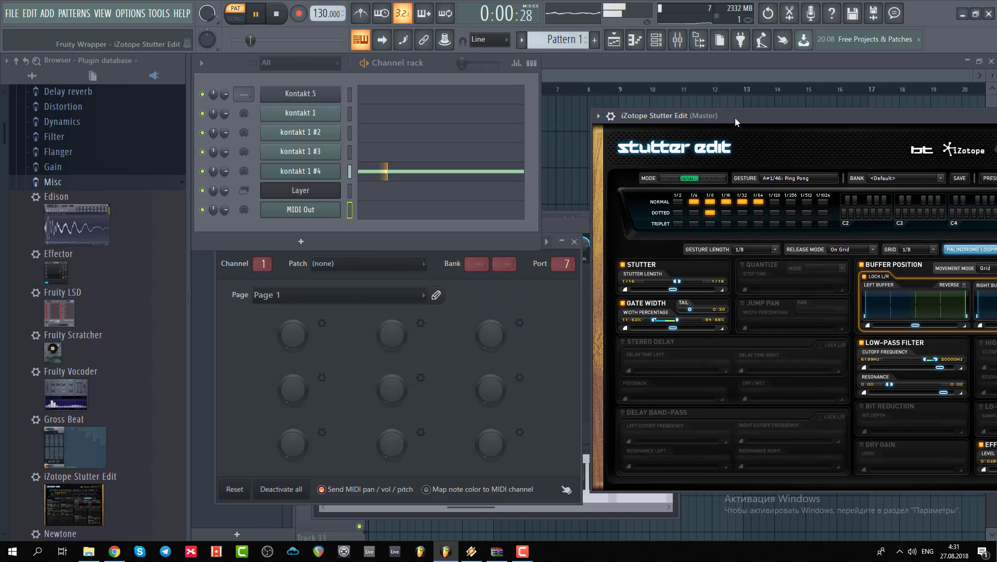
pyautogui.moveTo(735, 118); pyautogui.dragTo(683, 120)
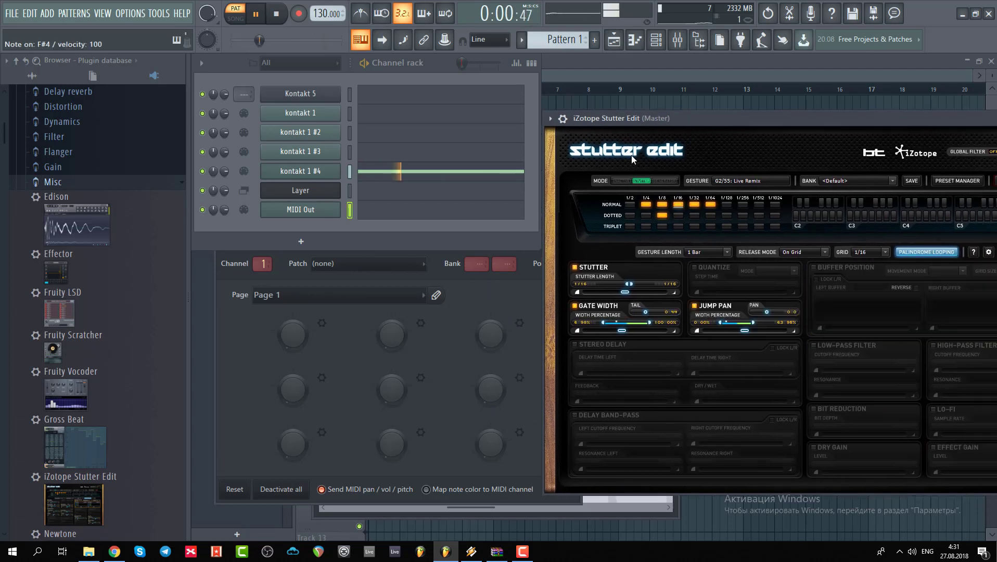